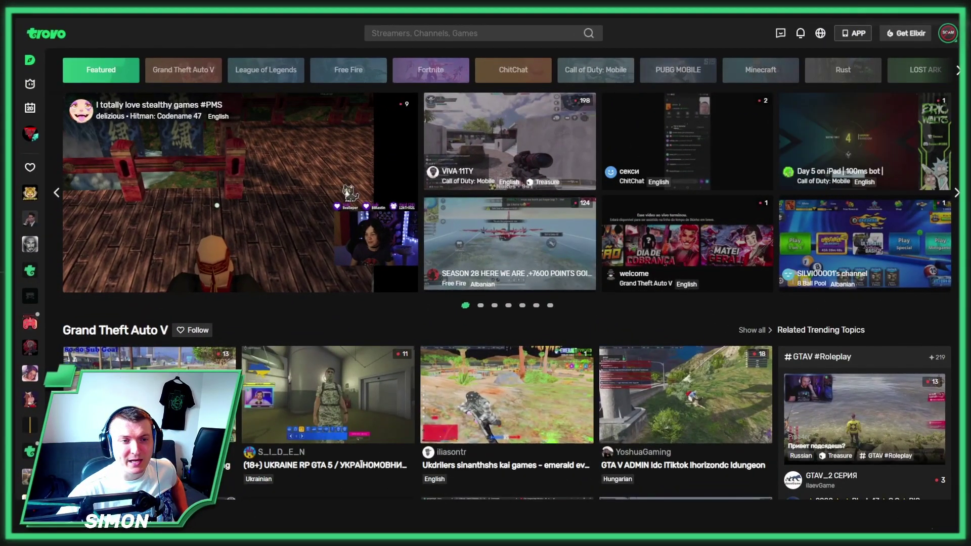
Go to your own Space from the avatar menu and bring up its More options
click(948, 33)
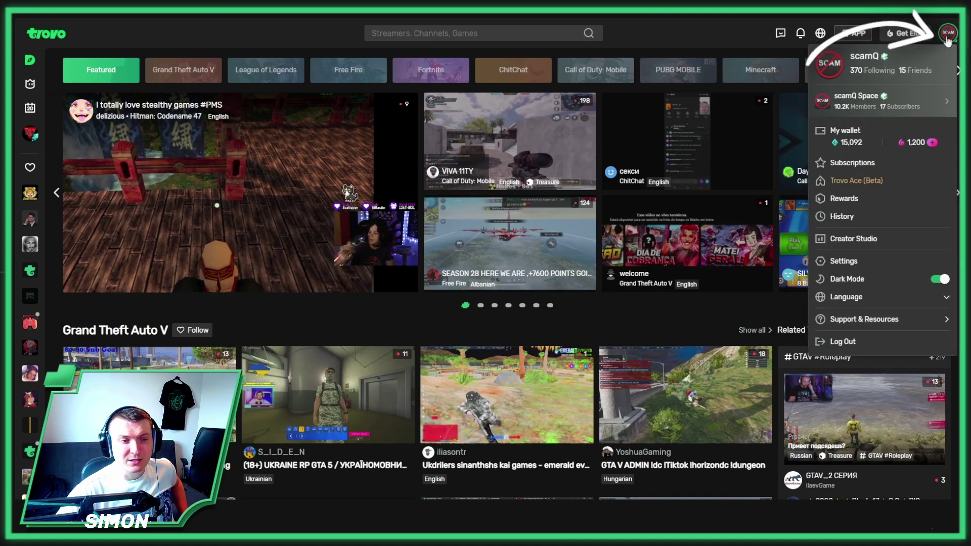
click(855, 104)
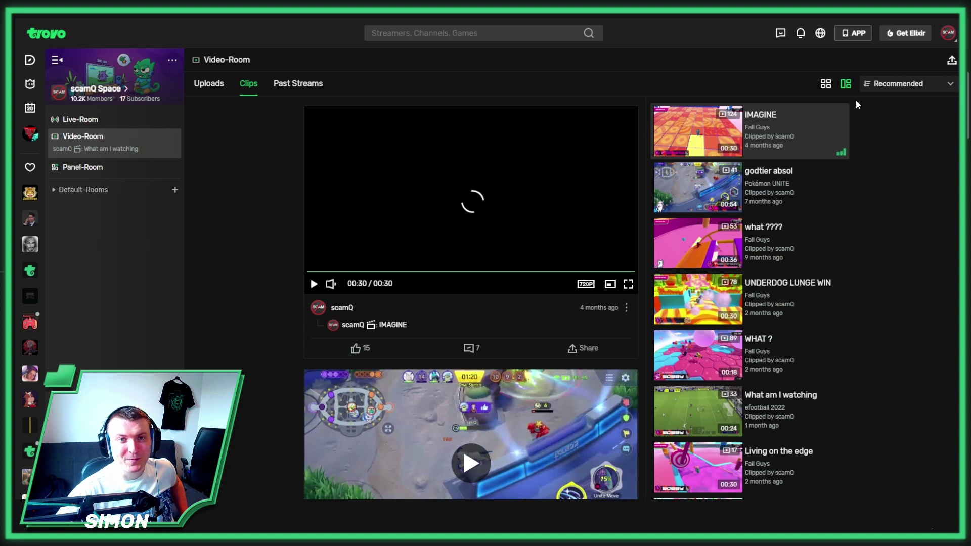
click(173, 62)
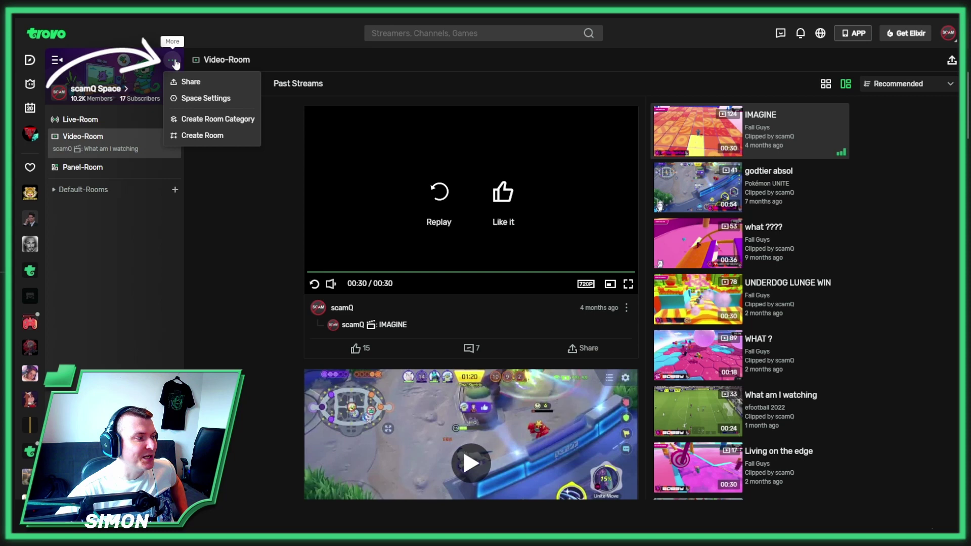
Rename the space to 'Ballers Paradise' in Space Settings and save
click(205, 99)
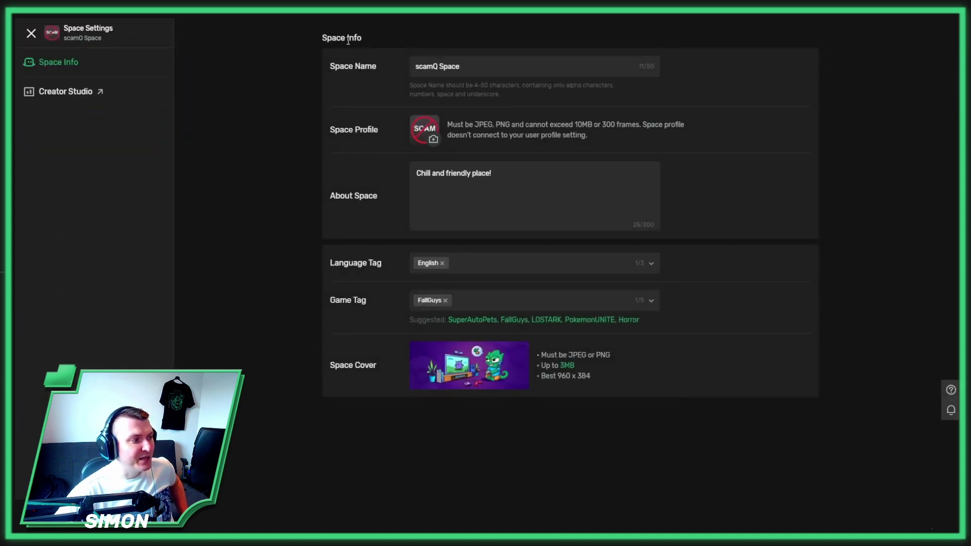
triple_click(499, 67)
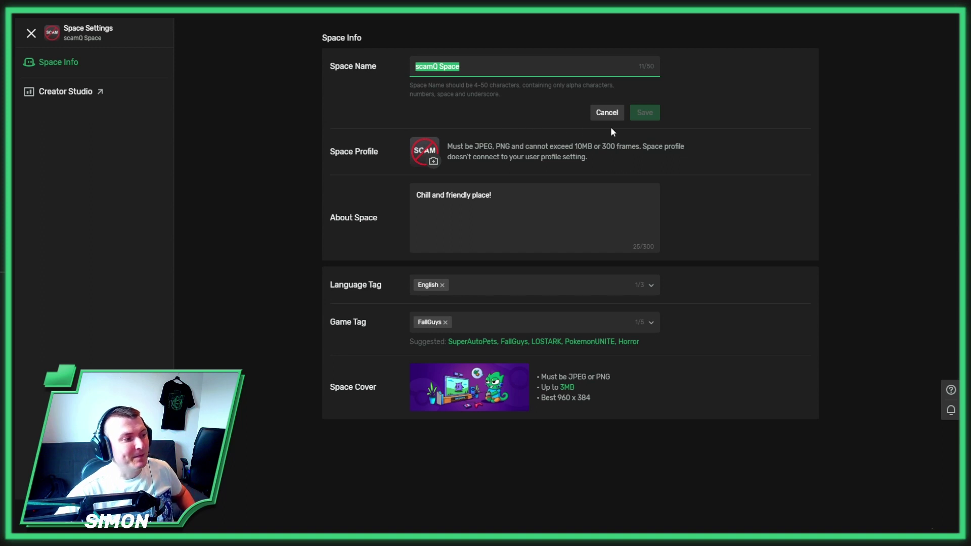
text(Ballers Paradise)
click(646, 114)
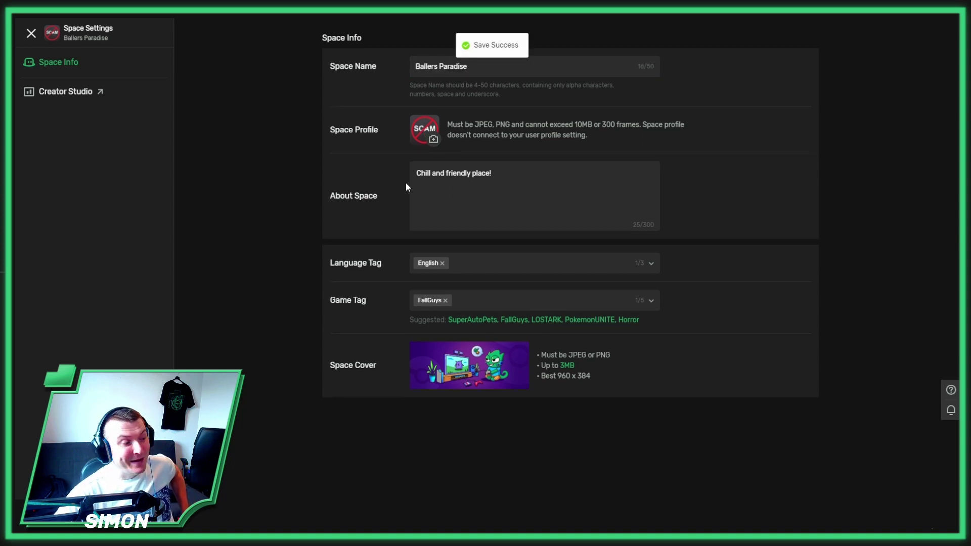
Set the space cover to the Event artwork
drag(399, 192, 312, 202)
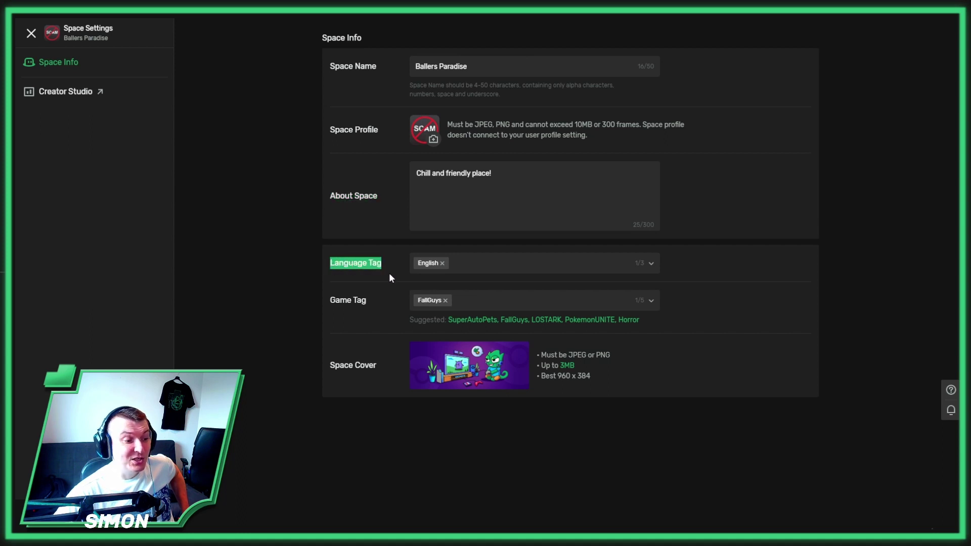
drag(382, 301, 337, 305)
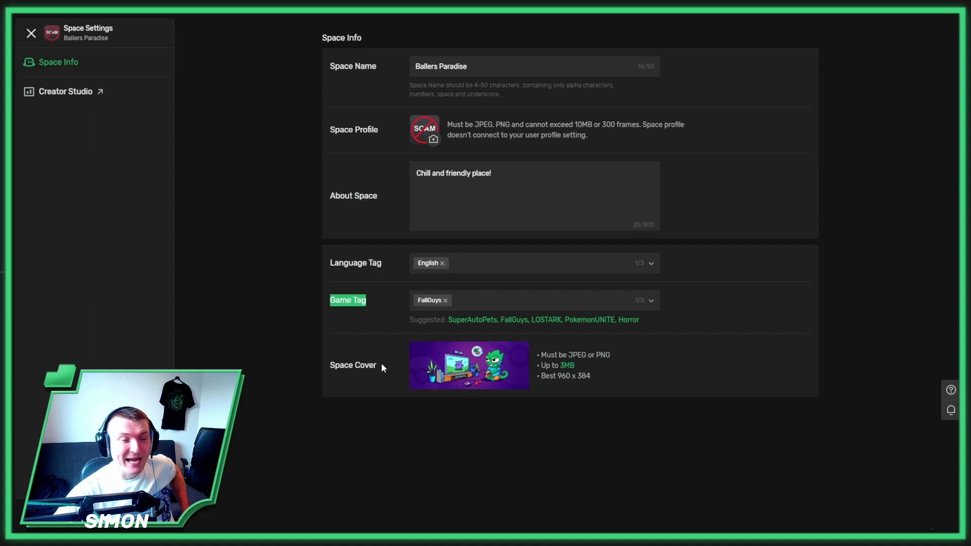
drag(379, 364, 324, 367)
click(467, 373)
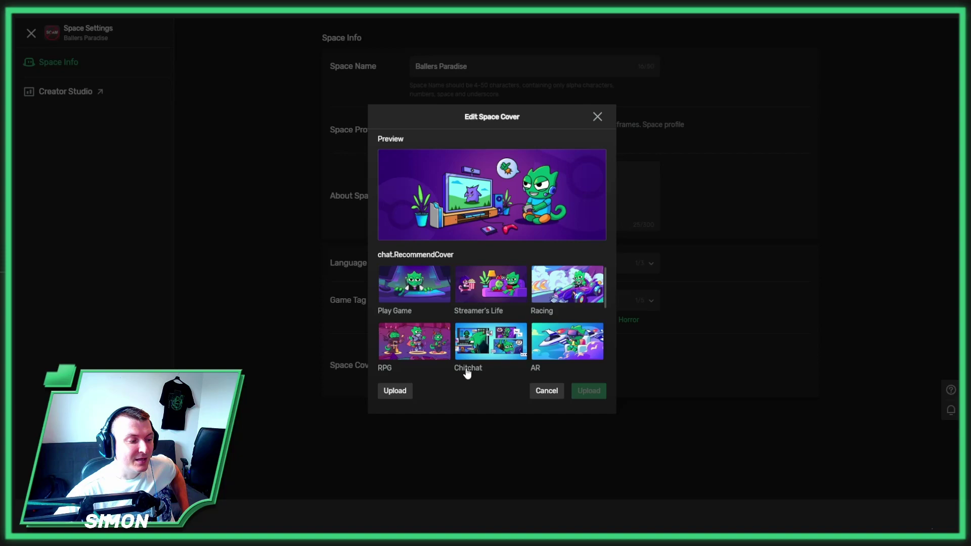
scroll(544, 325, down, 1)
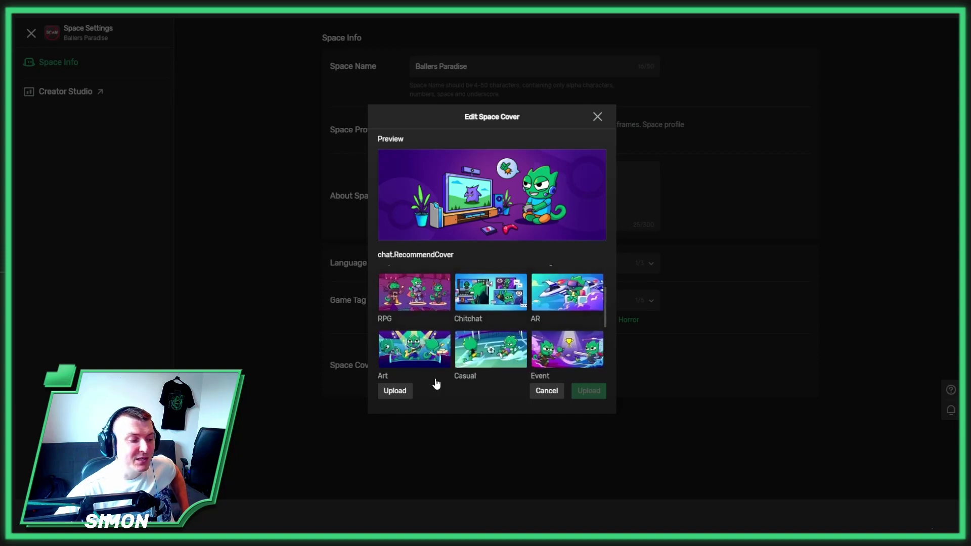
click(559, 350)
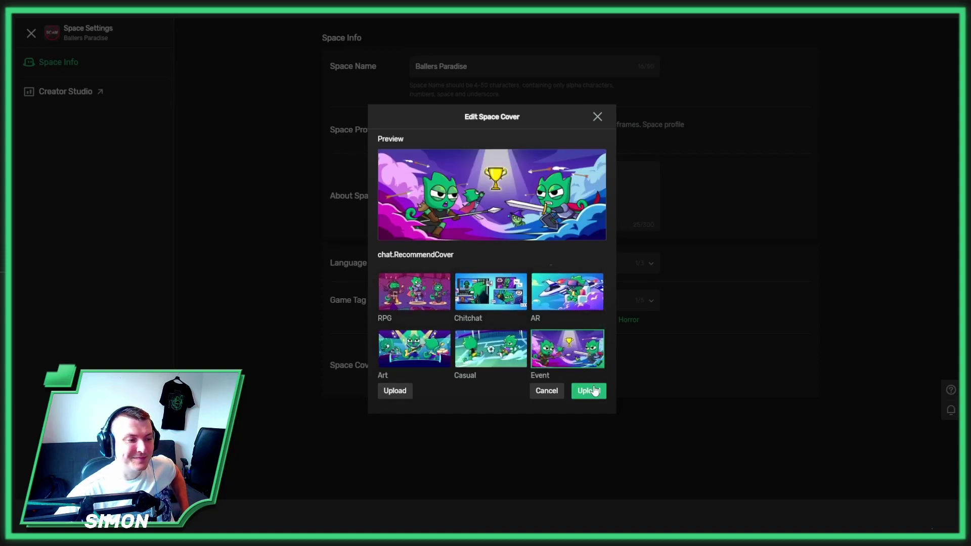
click(595, 391)
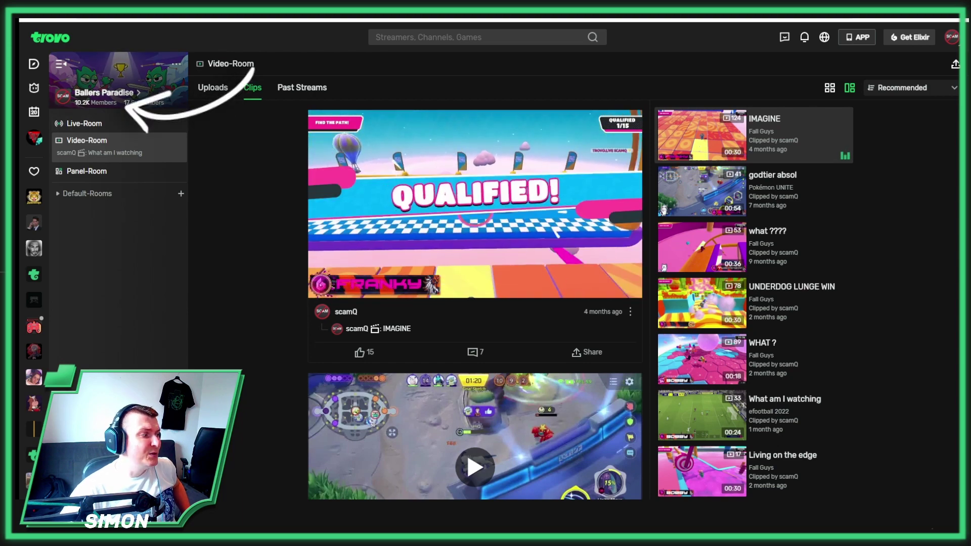
click(96, 102)
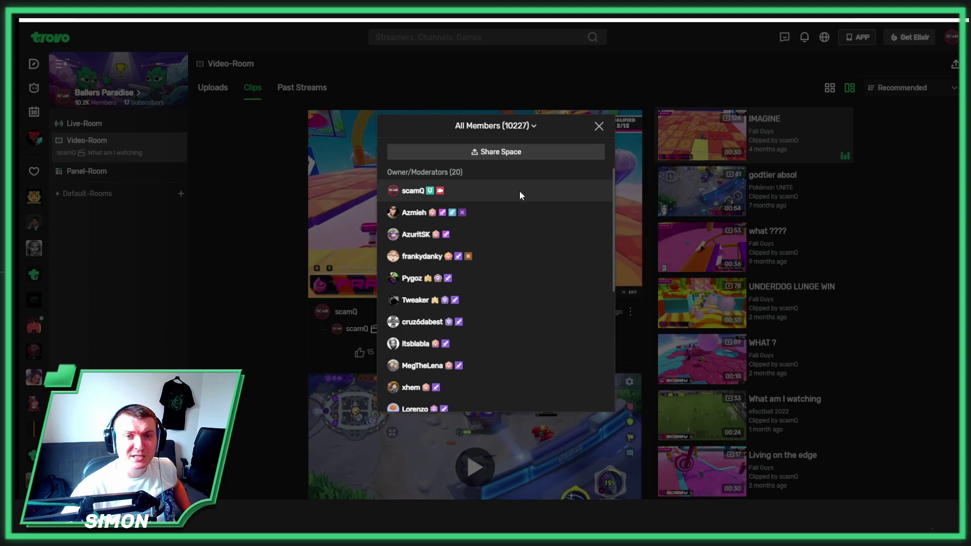
click(524, 126)
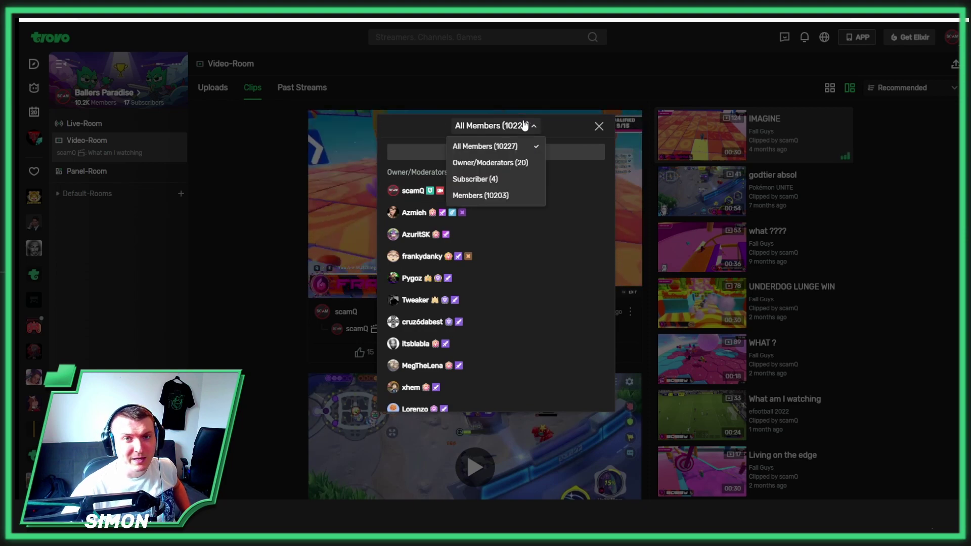
click(524, 126)
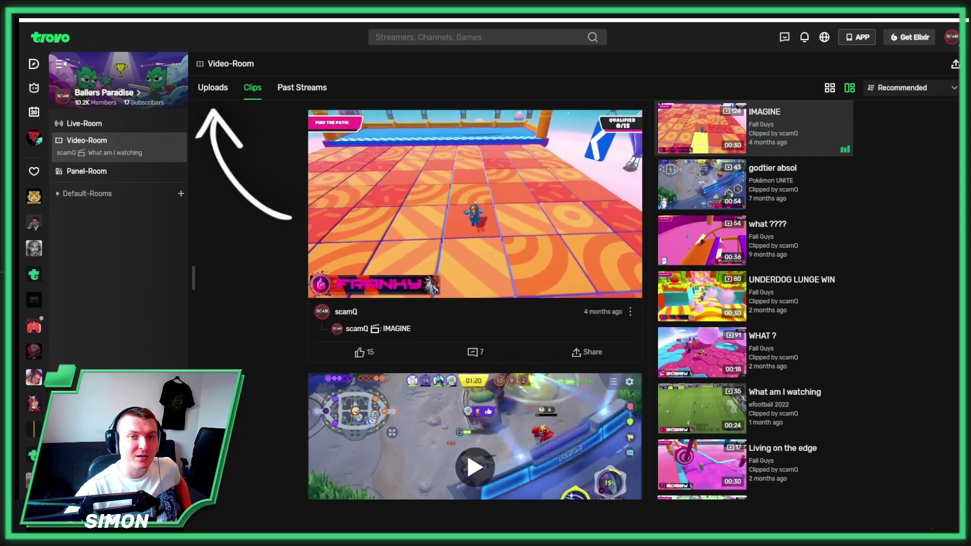
Upload and publish a video titled Test in the ChitChat category
click(221, 90)
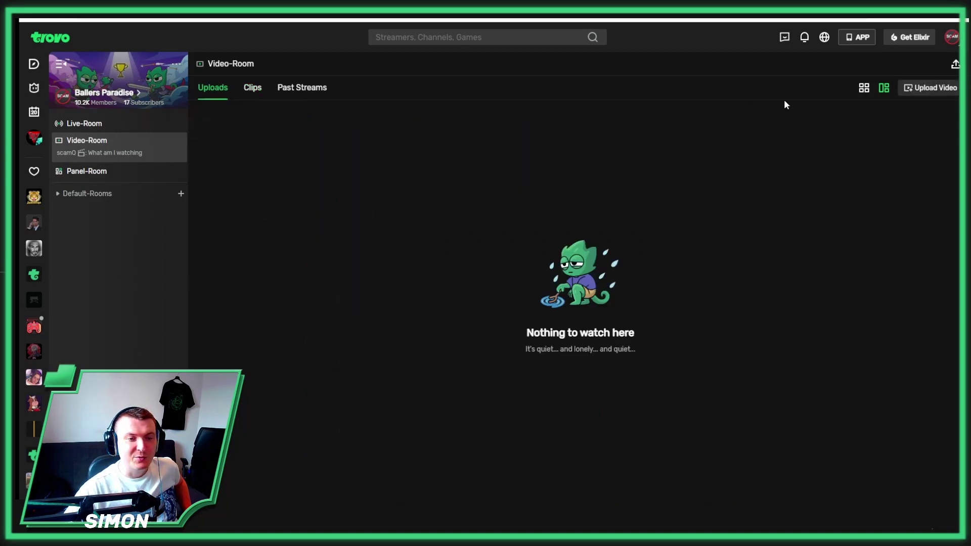
click(933, 89)
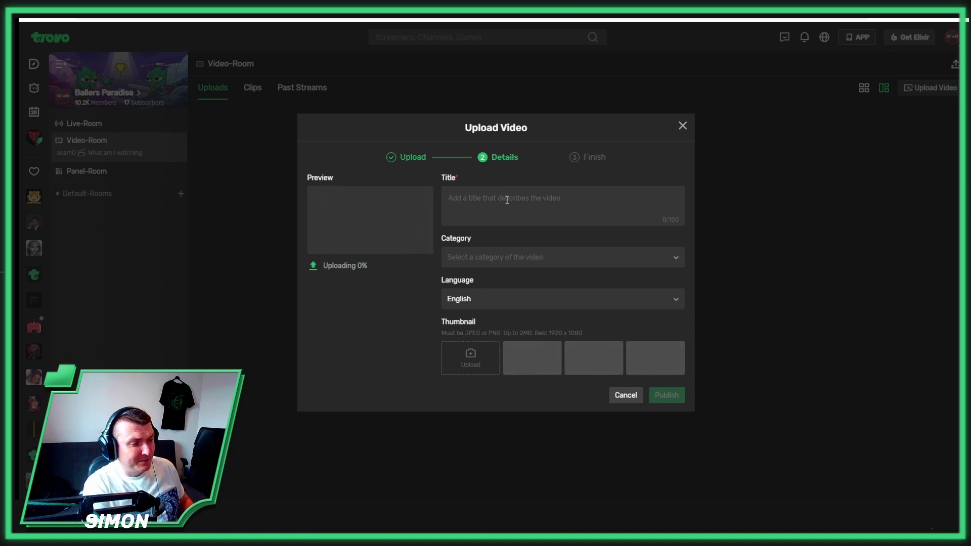
text(Test)
click(482, 256)
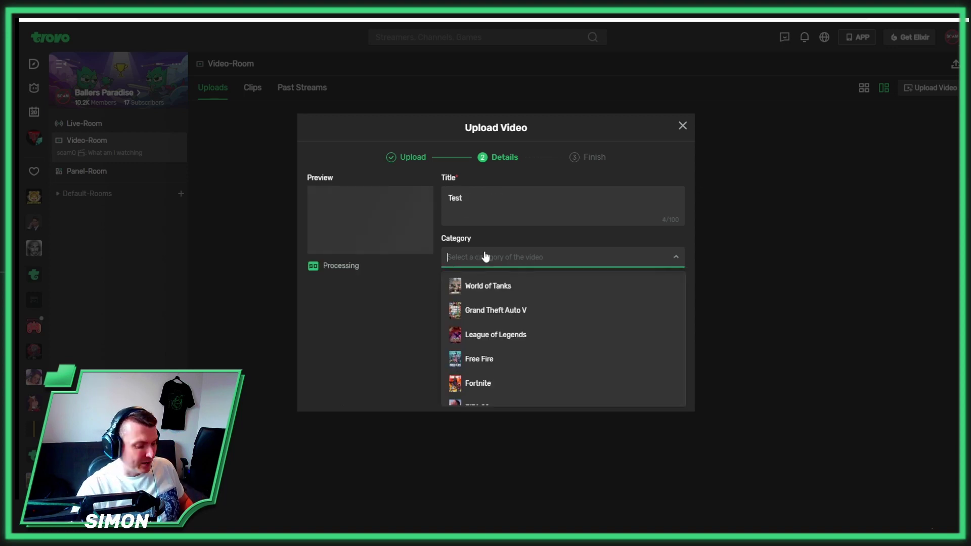
text(chitcha)
click(487, 286)
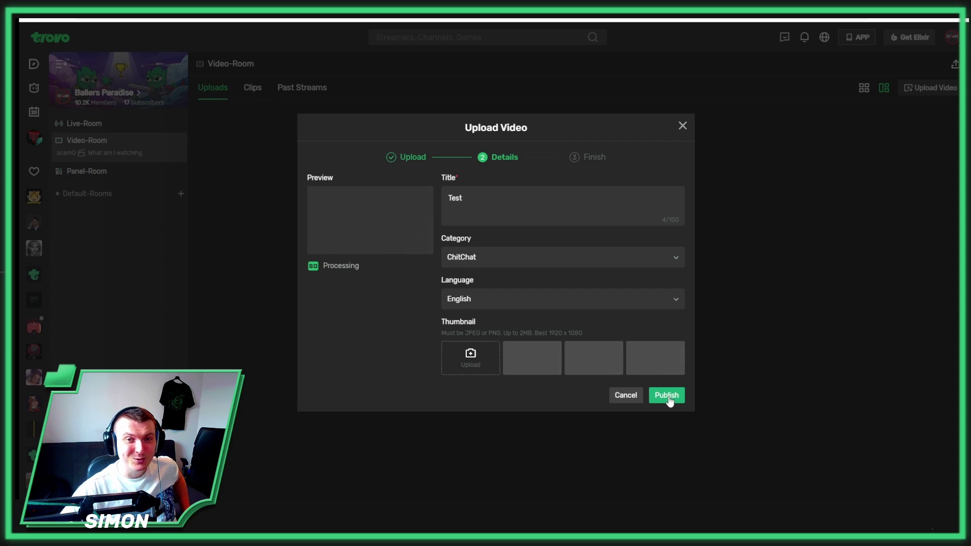
click(668, 396)
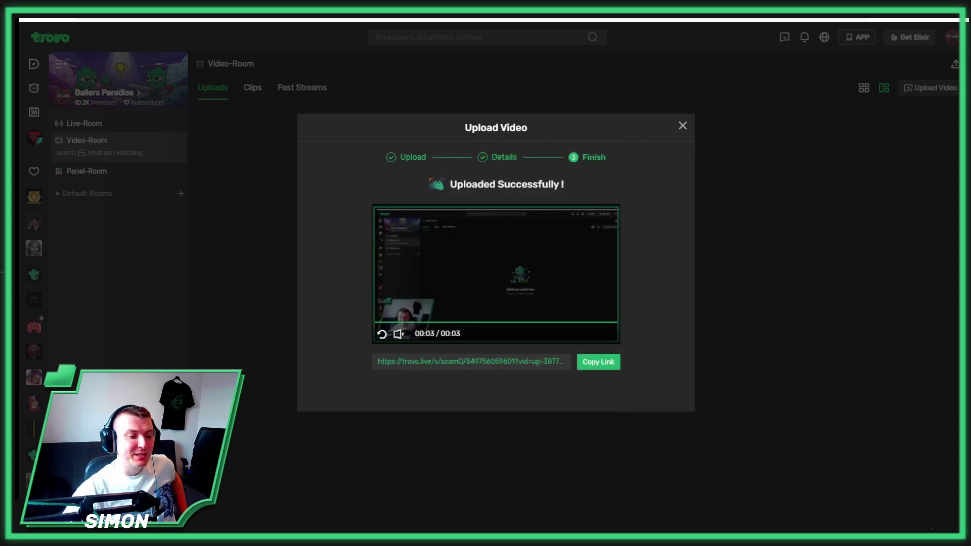
Copy the Test video's share link and return to the room's uploads list
click(598, 367)
click(682, 125)
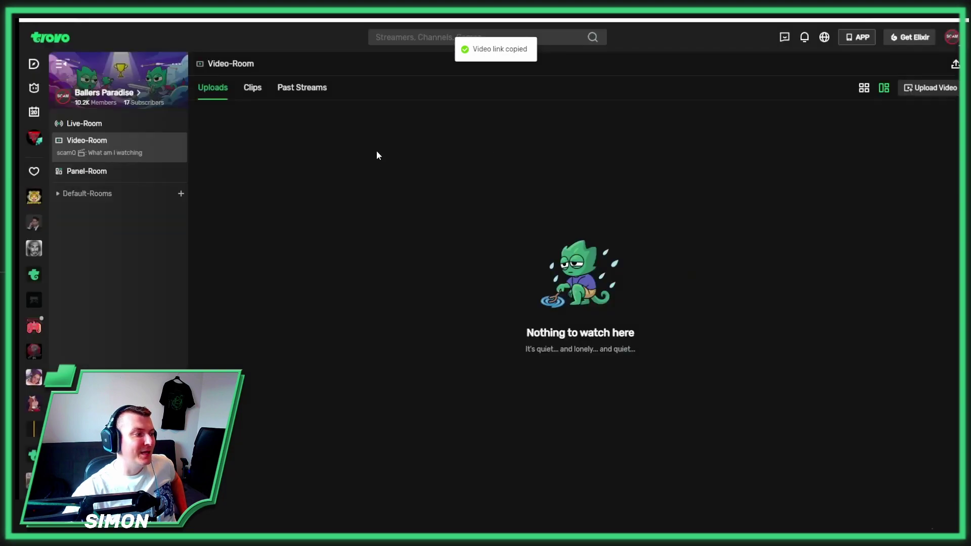
click(253, 91)
click(209, 91)
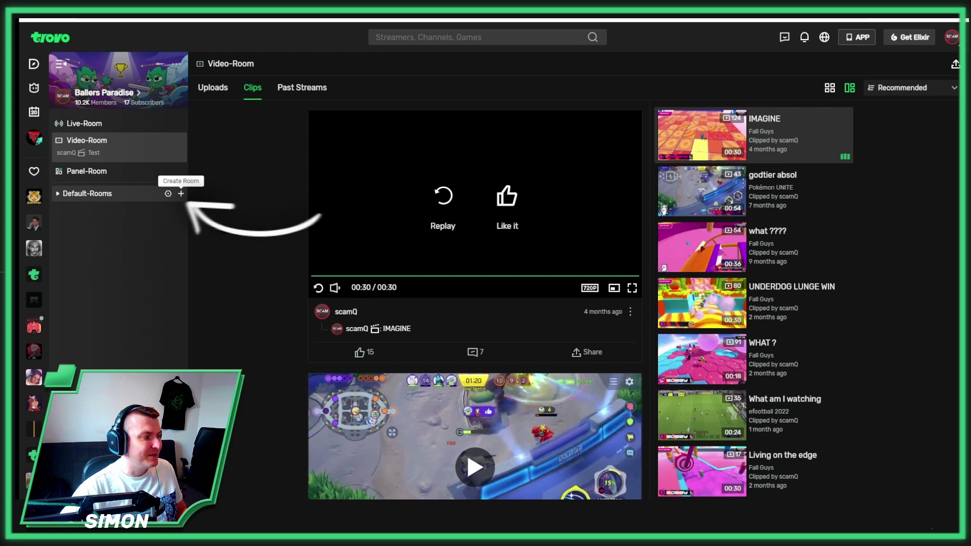
Create chat room VIPSONLY in a new MODSONLY category, limited to moderators and supermods
click(181, 194)
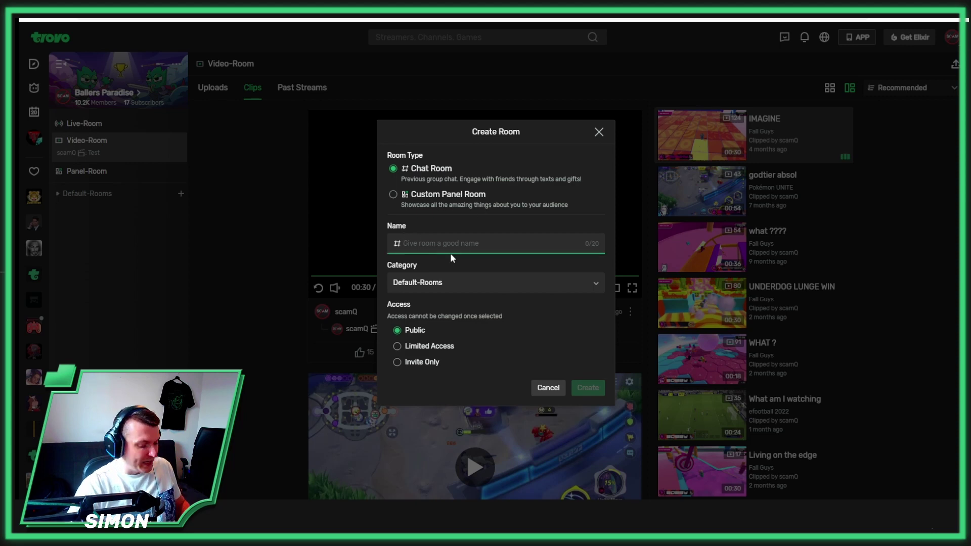
text(VIP)
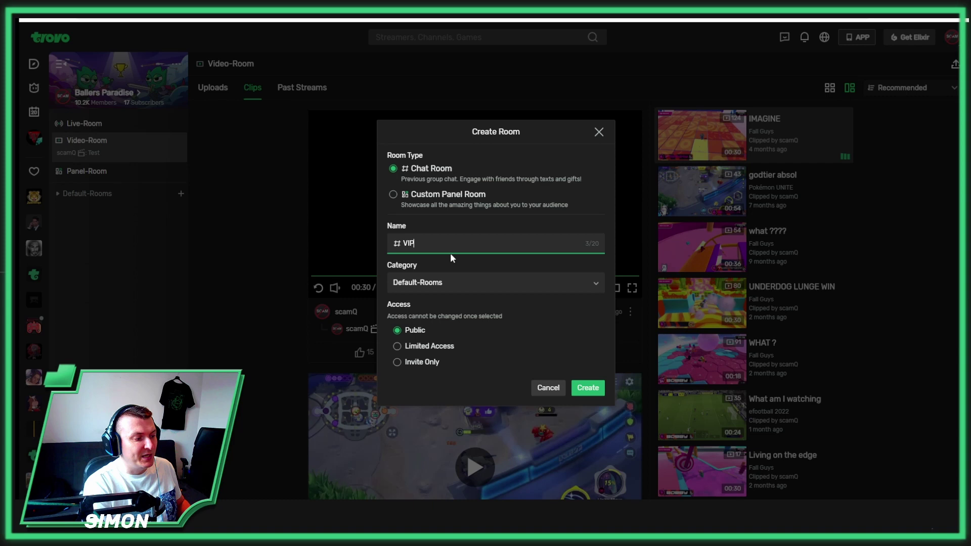
text(SONLY)
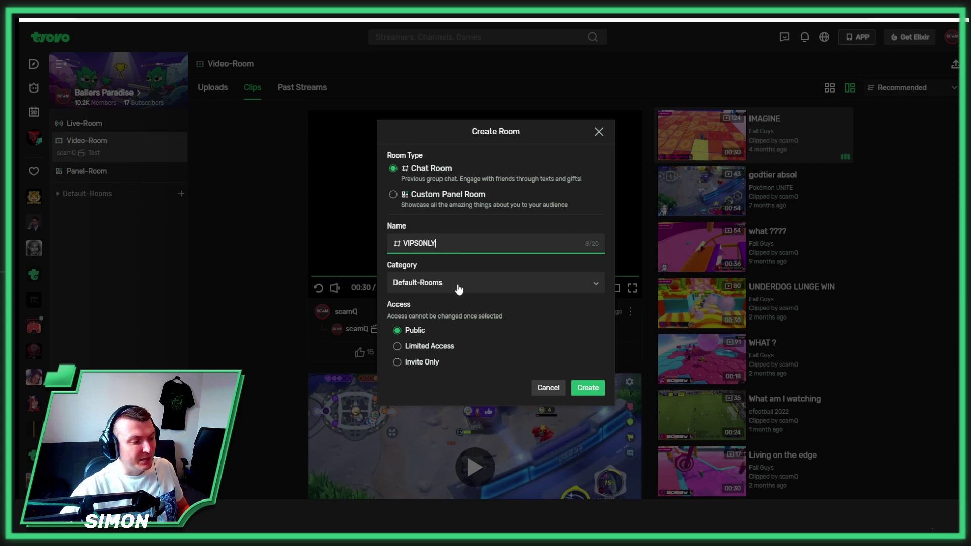
click(458, 284)
click(443, 353)
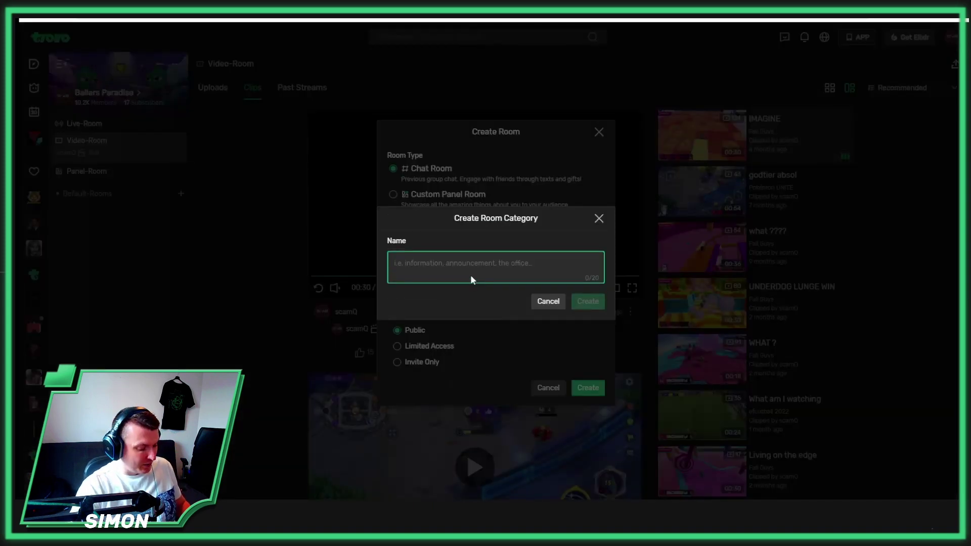
text(MODS)
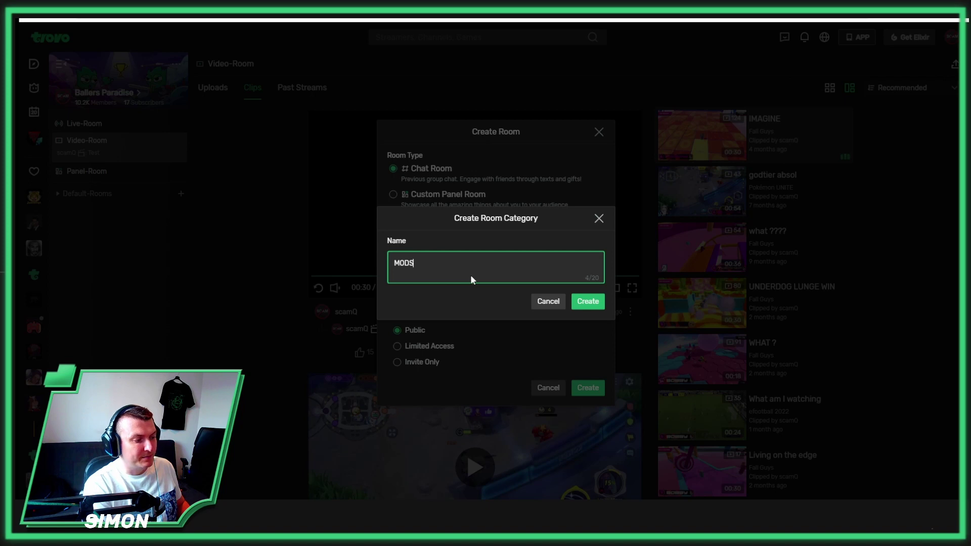
text(ONLY)
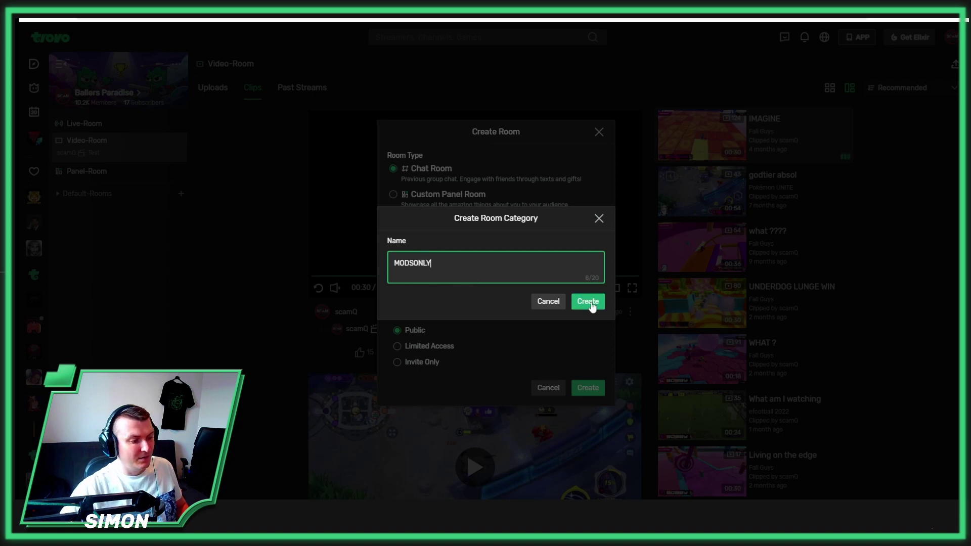
click(588, 301)
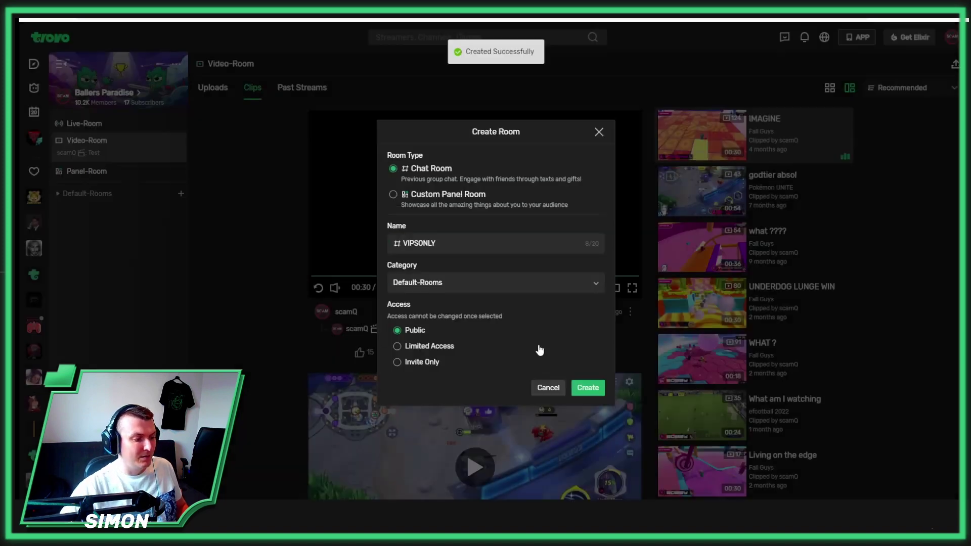
click(419, 348)
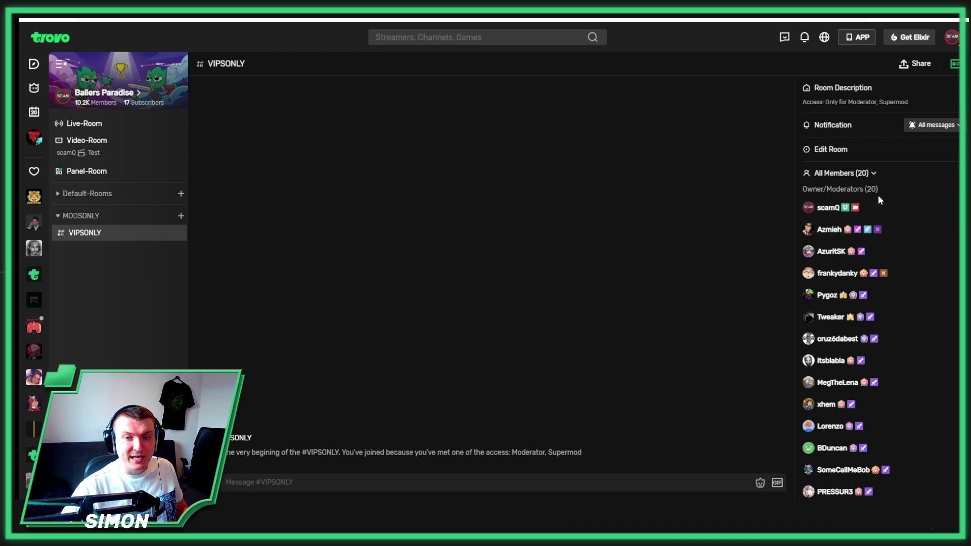
Scroll the room list to review the LFG and REAL-LIFE categories and their rooms
scroll(875, 200, down, 1)
scroll(875, 202, down, 2)
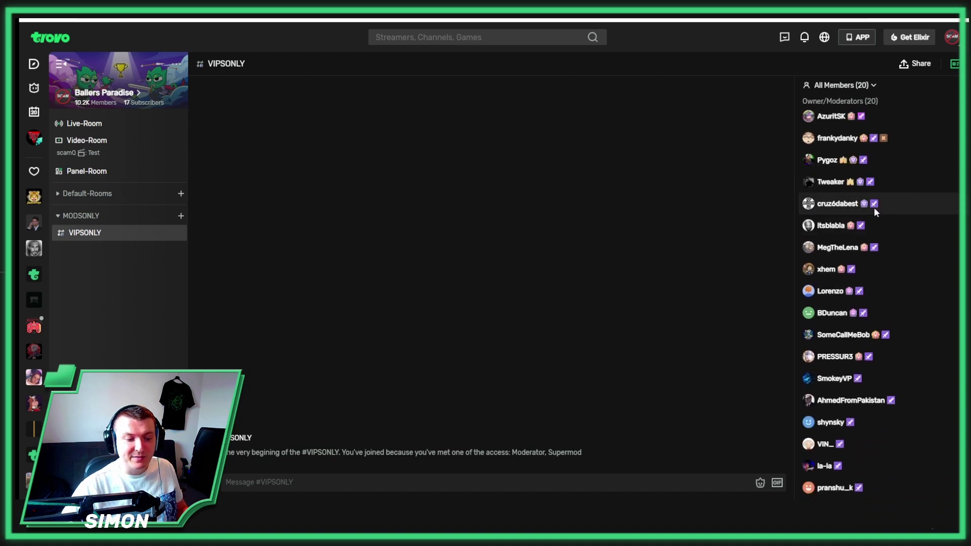
scroll(882, 236, up, 3)
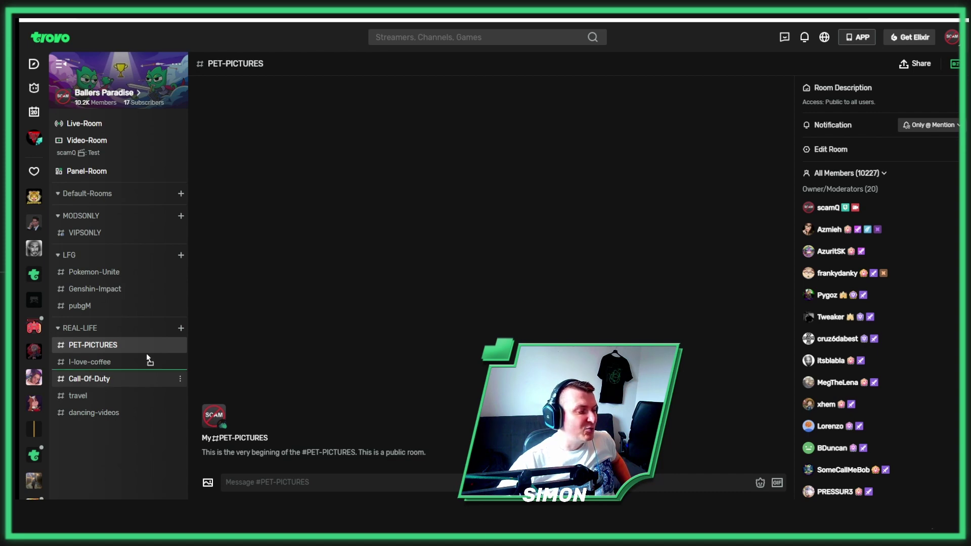
Move Call-Of-Duty into LFG below Genshin-Impact and open its chat
mouse_move(147, 354)
mouse_down()
mouse_move(125, 288)
mouse_move(128, 315)
mouse_up()
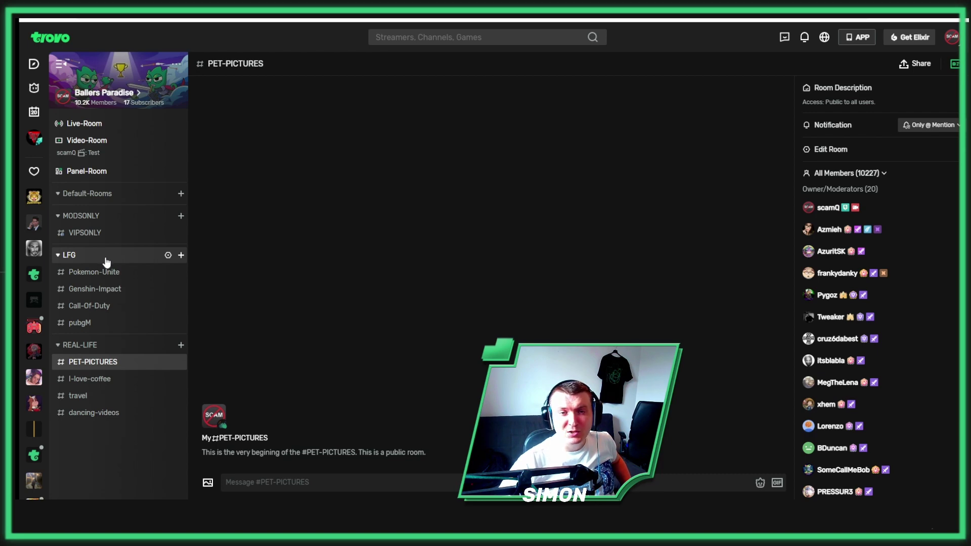
click(90, 306)
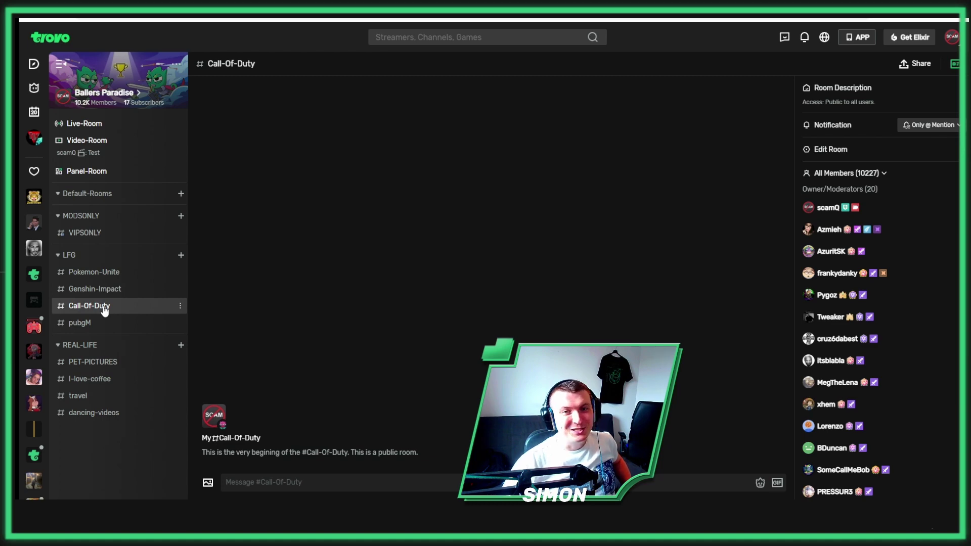
Post a puppy picture in the PET-PICTURES room
click(104, 364)
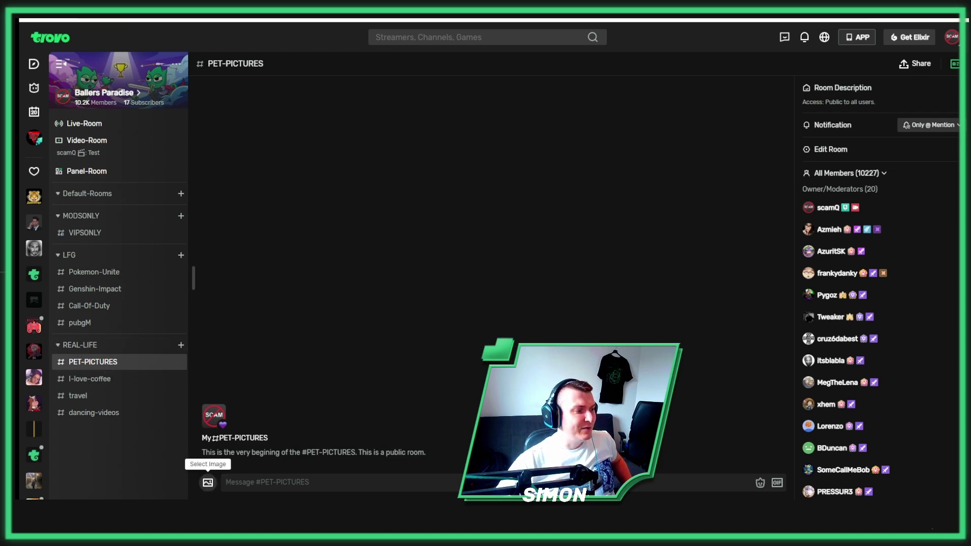
click(208, 482)
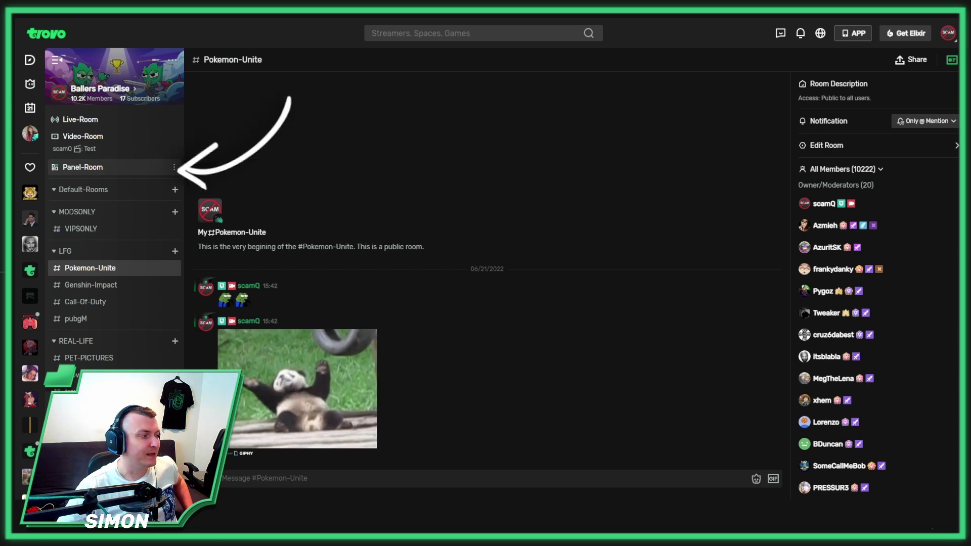
Open the Panel-Room and enter its Edit Panel view
click(96, 170)
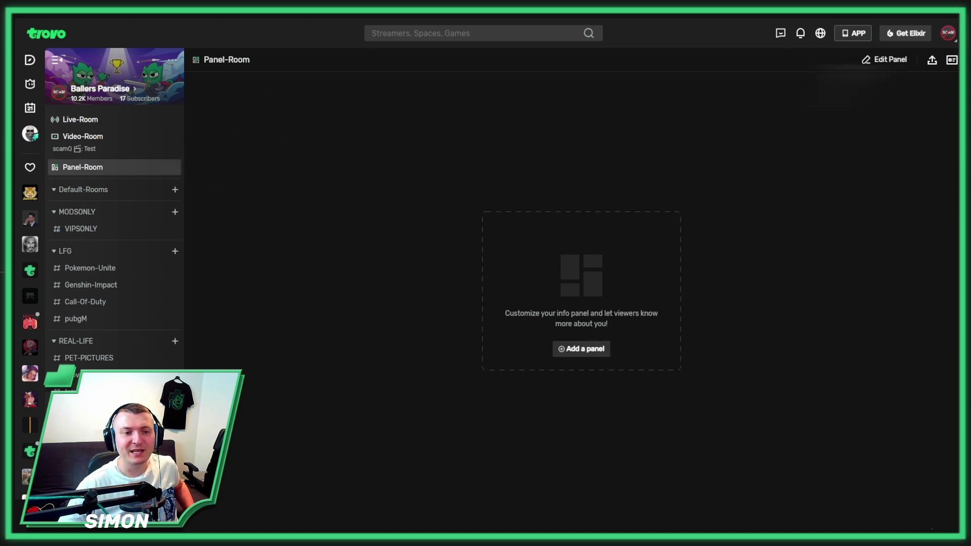
click(885, 59)
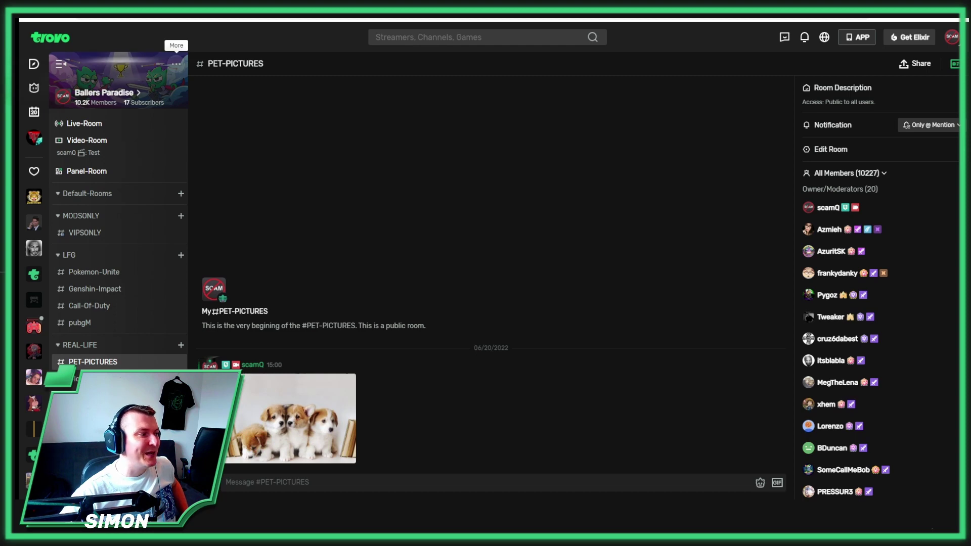
Show Ballers Paradise's Share Space options and its shareable poster
click(176, 65)
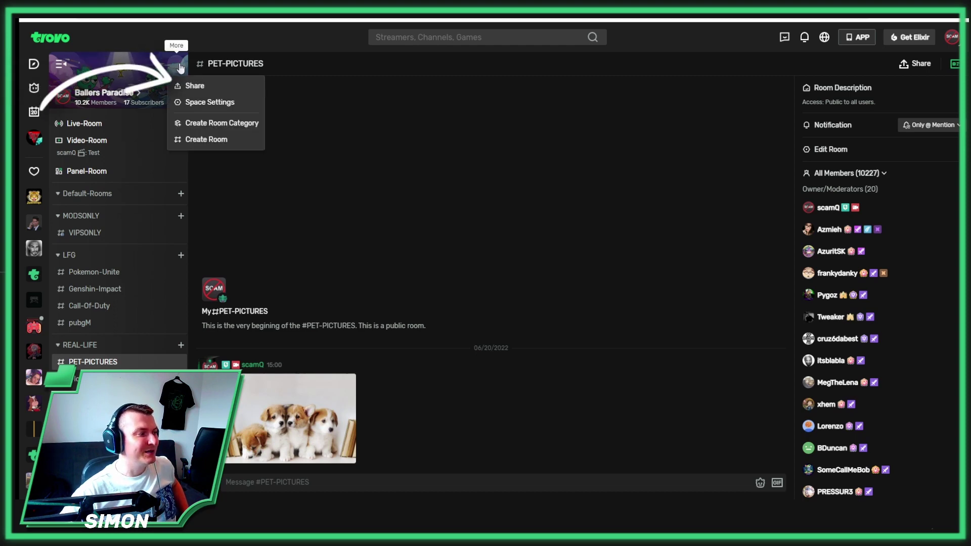
click(202, 90)
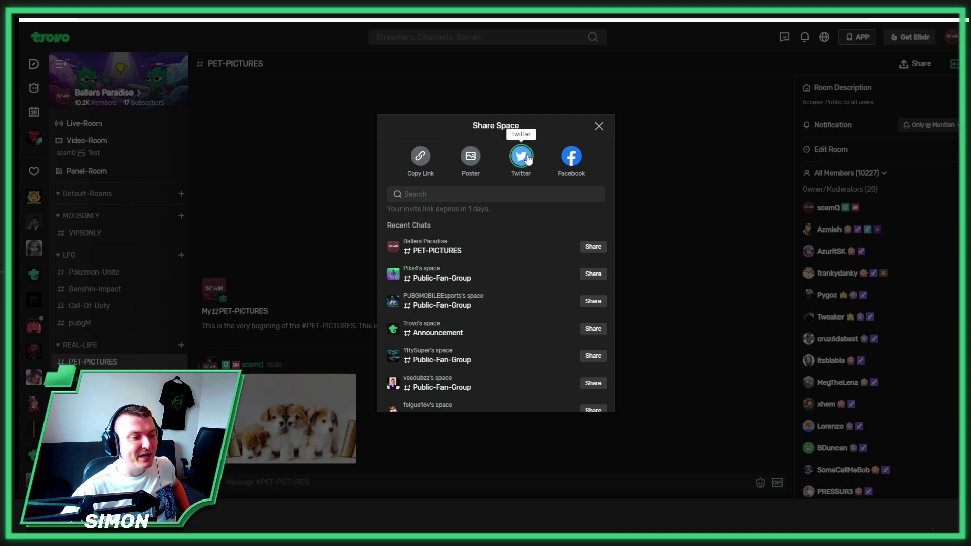
click(471, 157)
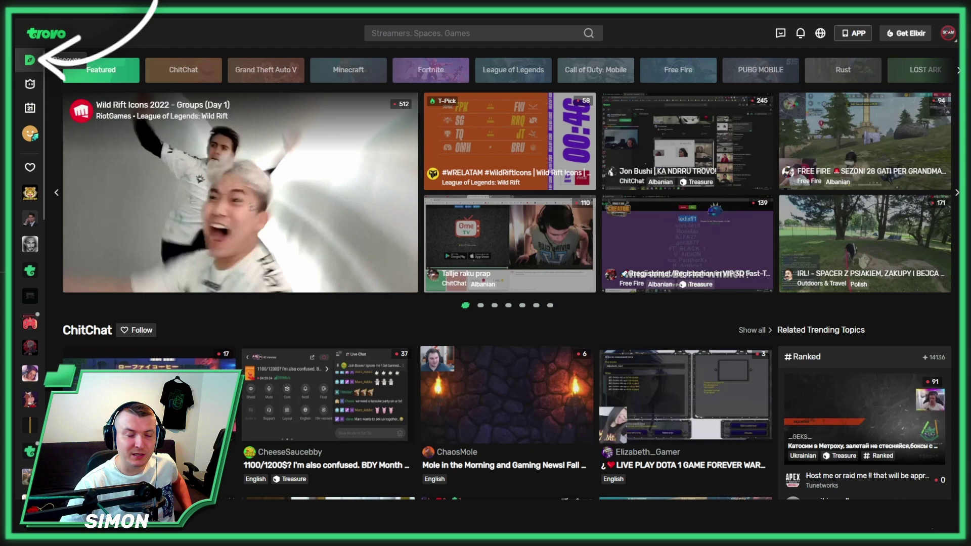
Browse the Trending page's categories, MVP rankings and trending streamers
click(30, 84)
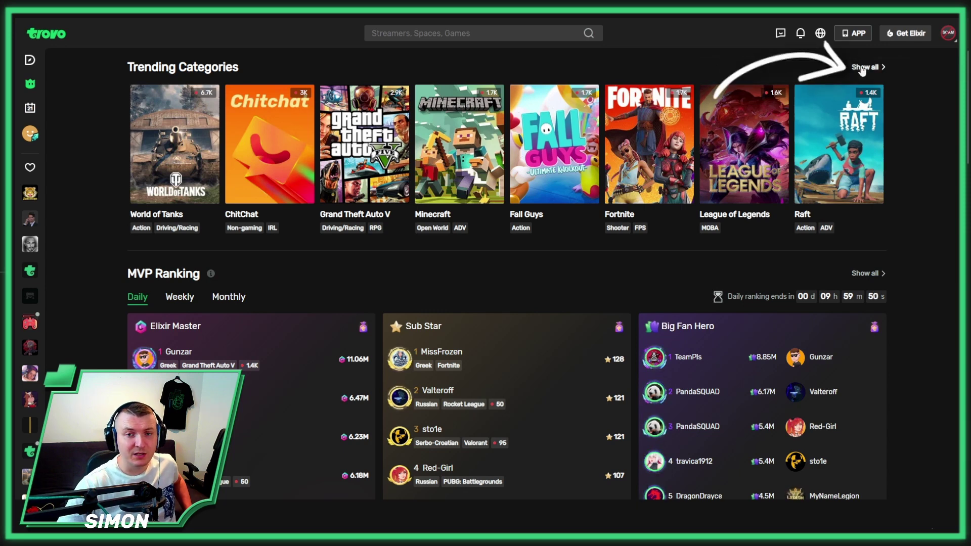
scroll(360, 218, down, 1)
scroll(289, 225, down, 1)
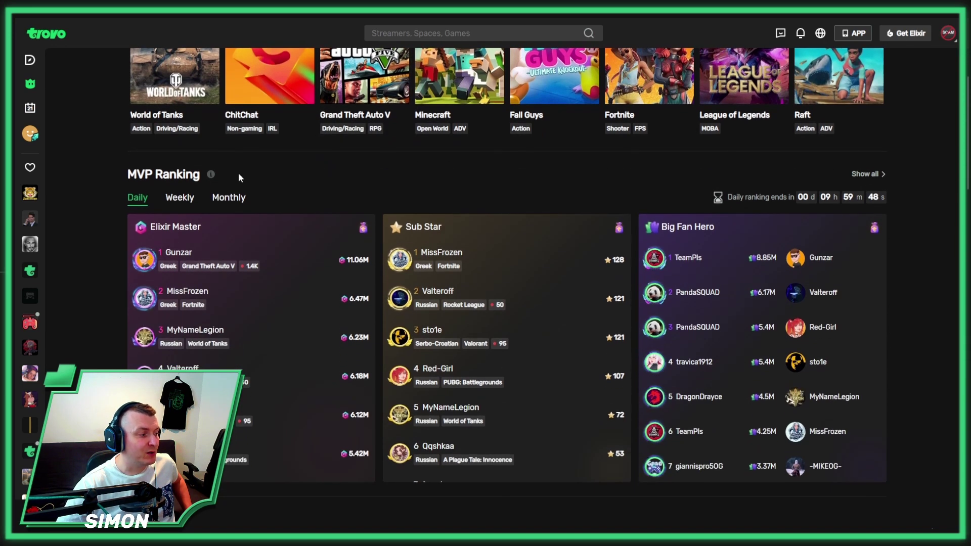
scroll(182, 175, down, 2)
scroll(124, 172, down, 2)
scroll(131, 177, down, 3)
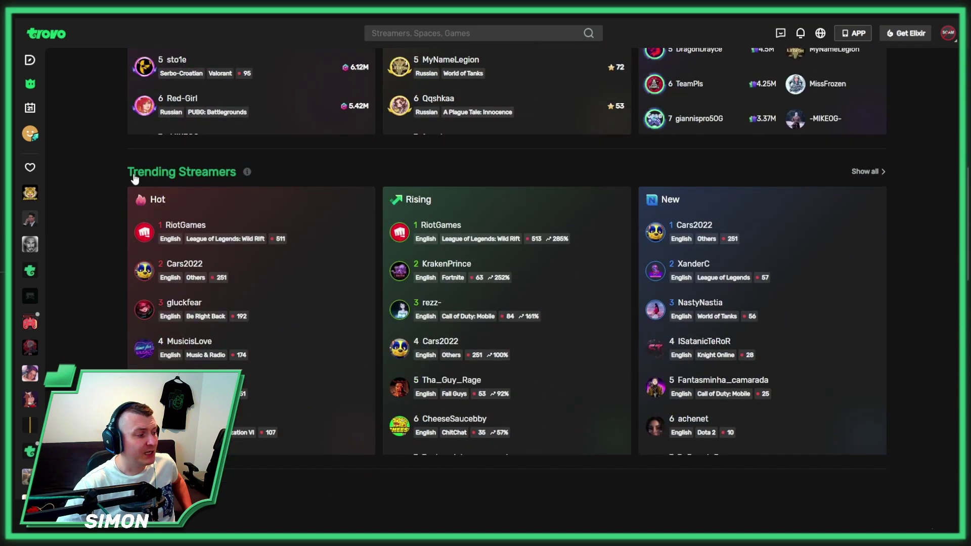
scroll(132, 177, down, 3)
scroll(126, 174, down, 3)
scroll(125, 182, down, 5)
scroll(129, 195, down, 3)
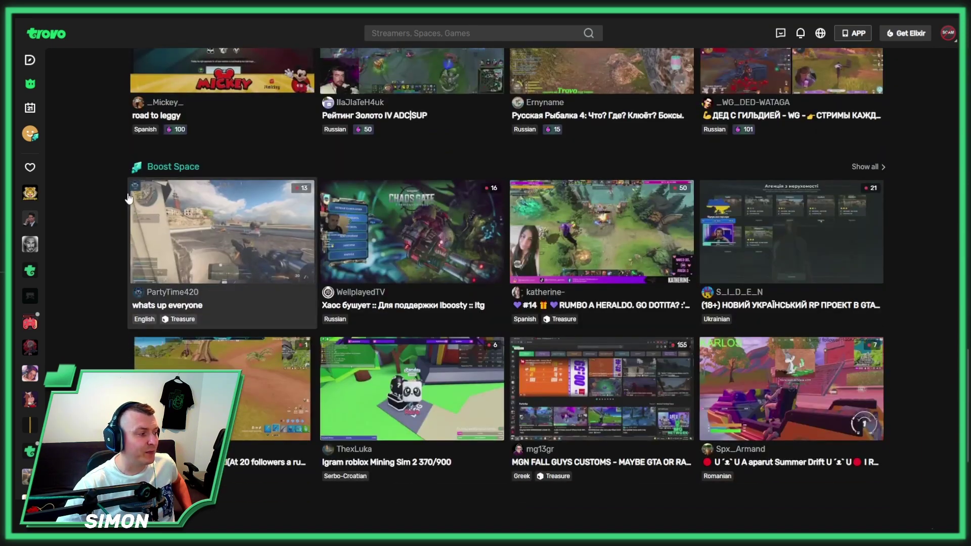
scroll(122, 159, up, 2)
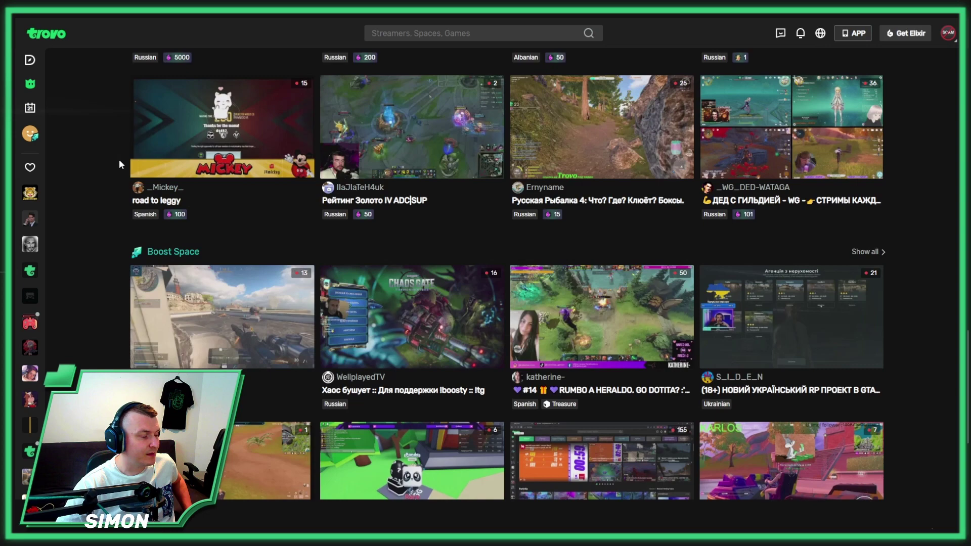
scroll(120, 158, up, 10)
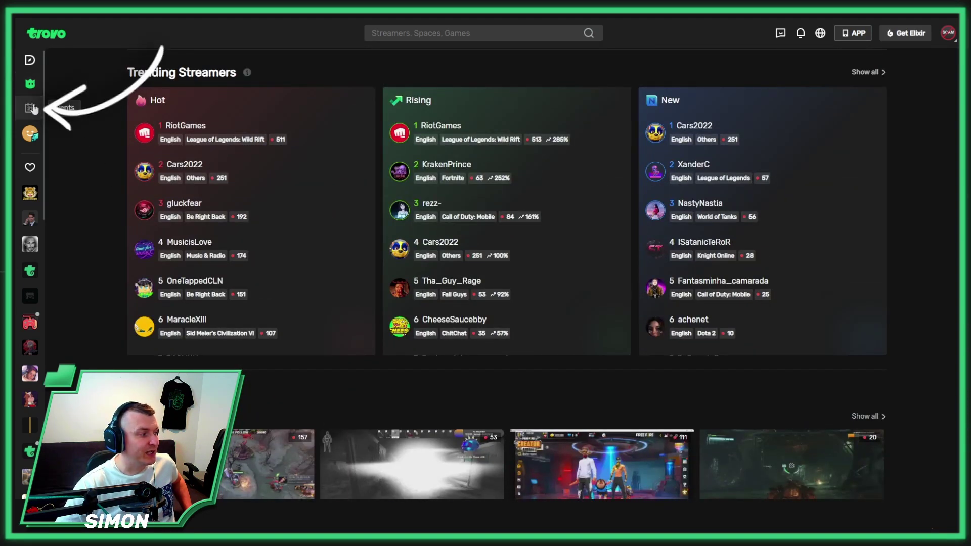
Browse the Events listings, then compare Trovo Play's Treasure Box and Boost Space streams, ending on Boost Space
click(32, 109)
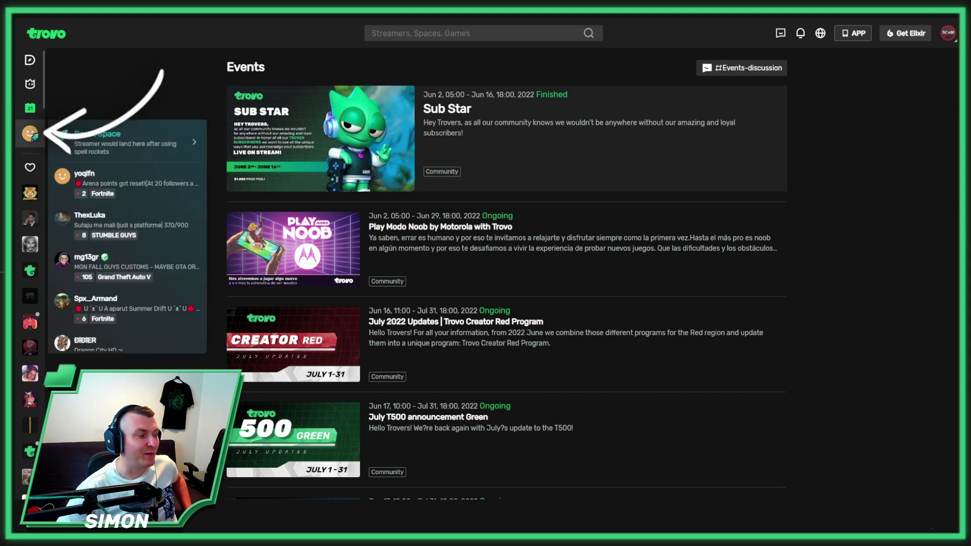
click(134, 141)
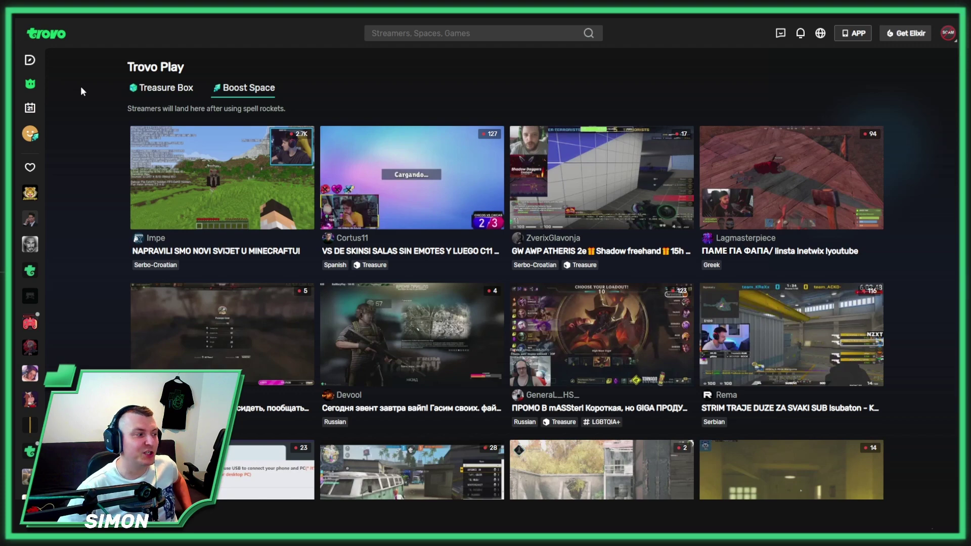
click(158, 91)
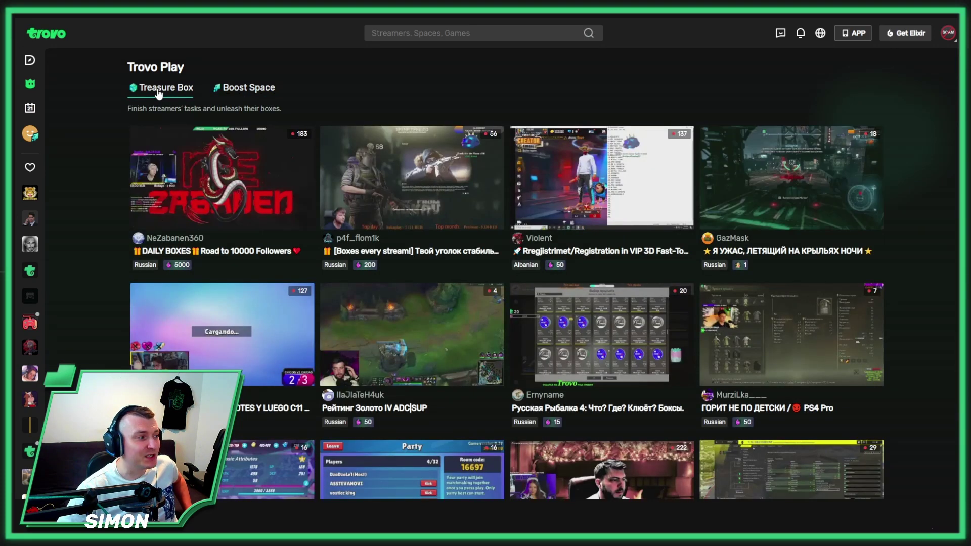
click(244, 91)
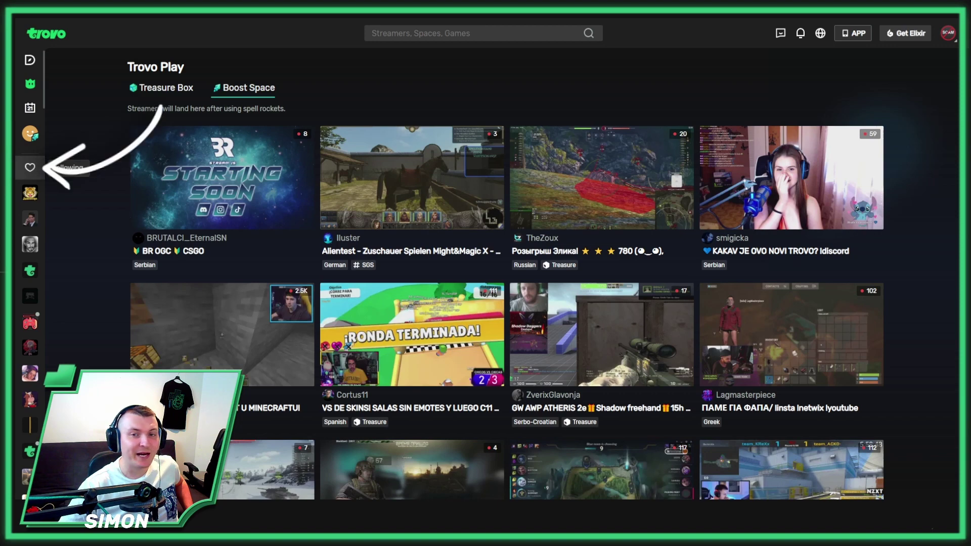
Go to the heart-icon Following page for followed channels' live streams
click(30, 167)
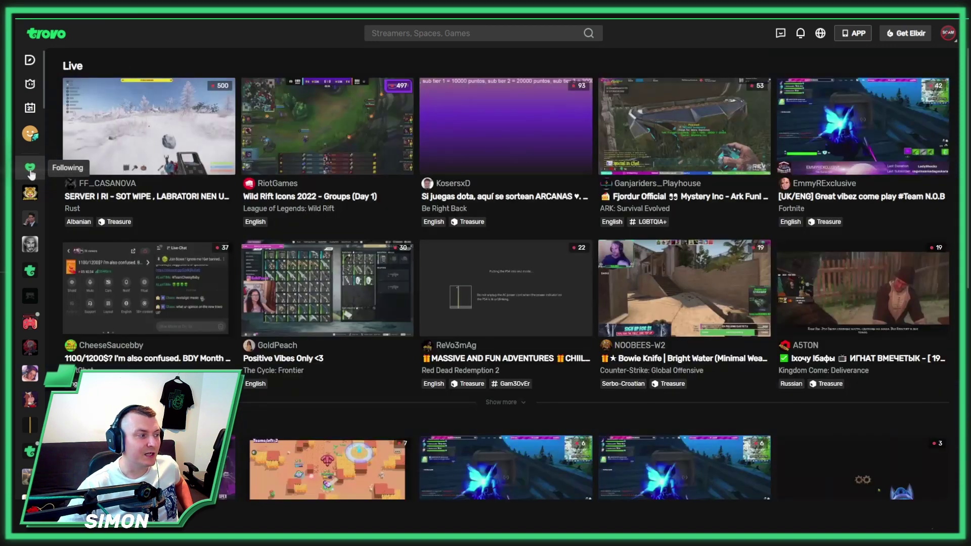